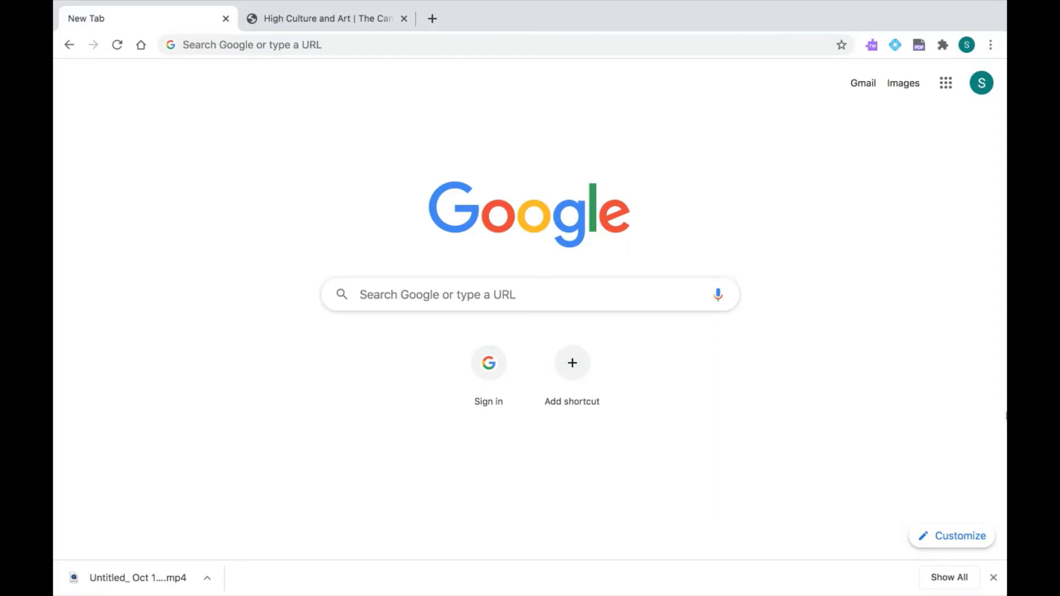
# Step: Bring up the High Culture and Art article, scroll through it, and launch the Read&Write toolbar
pyautogui.click(967, 45)
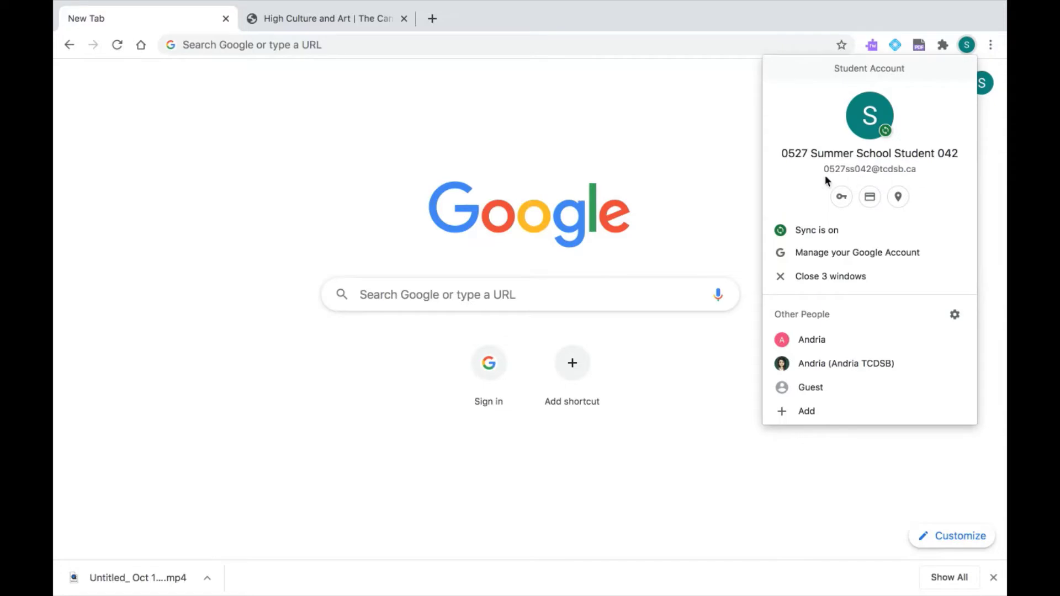
pyautogui.click(982, 178)
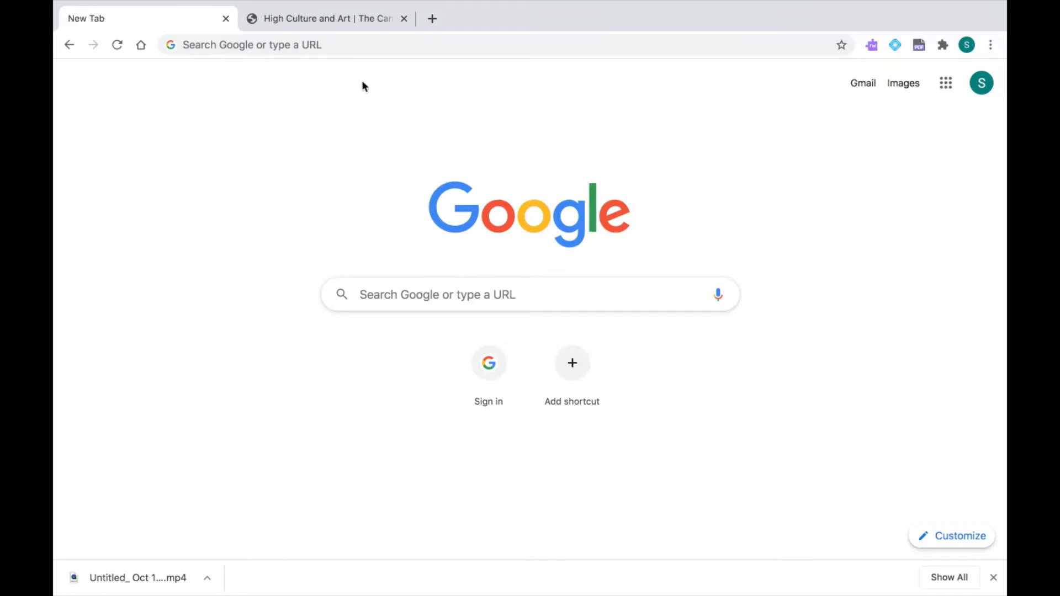
pyautogui.click(342, 28)
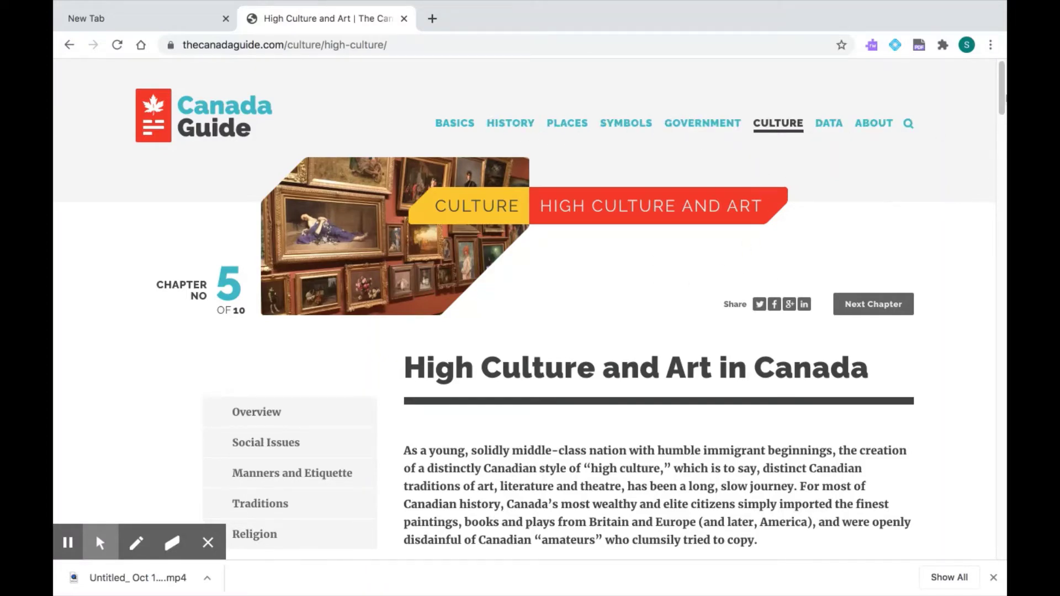
pyautogui.moveTo(998, 88); pyautogui.dragTo(1004, 216)
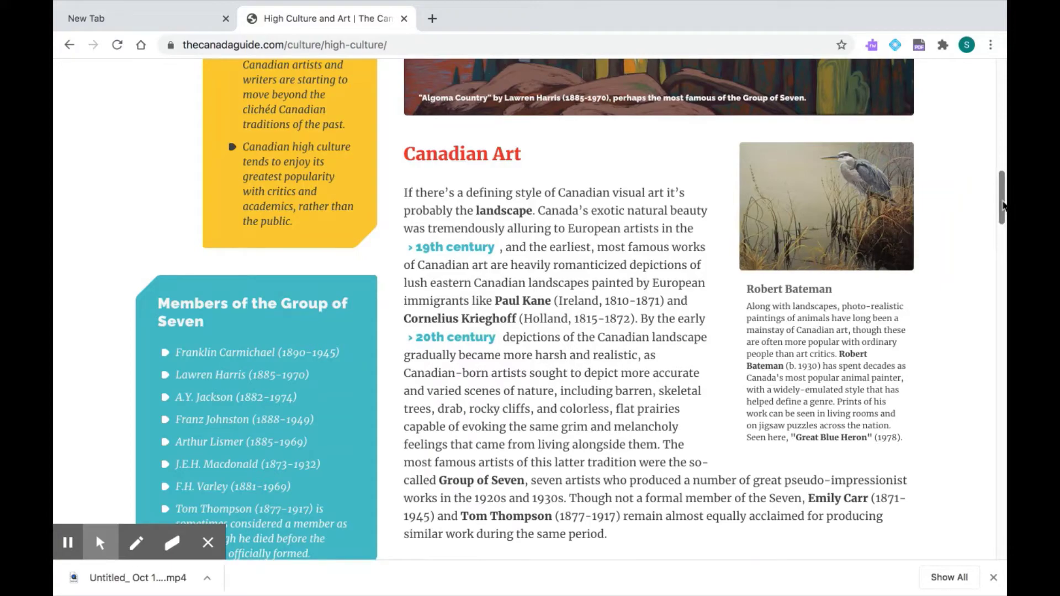
pyautogui.scroll(15, 1003, 204)
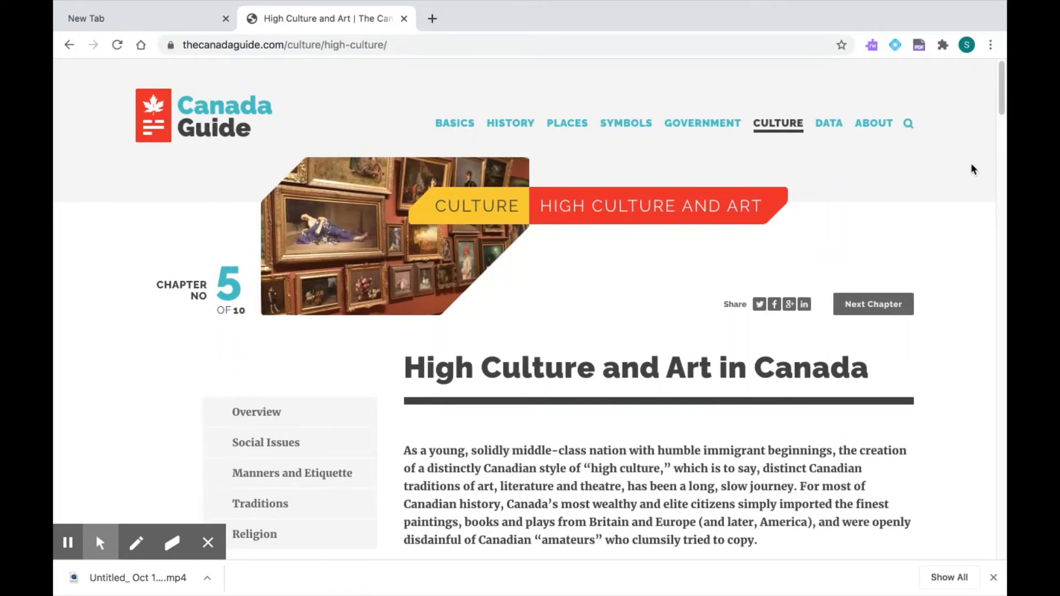
pyautogui.click(873, 46)
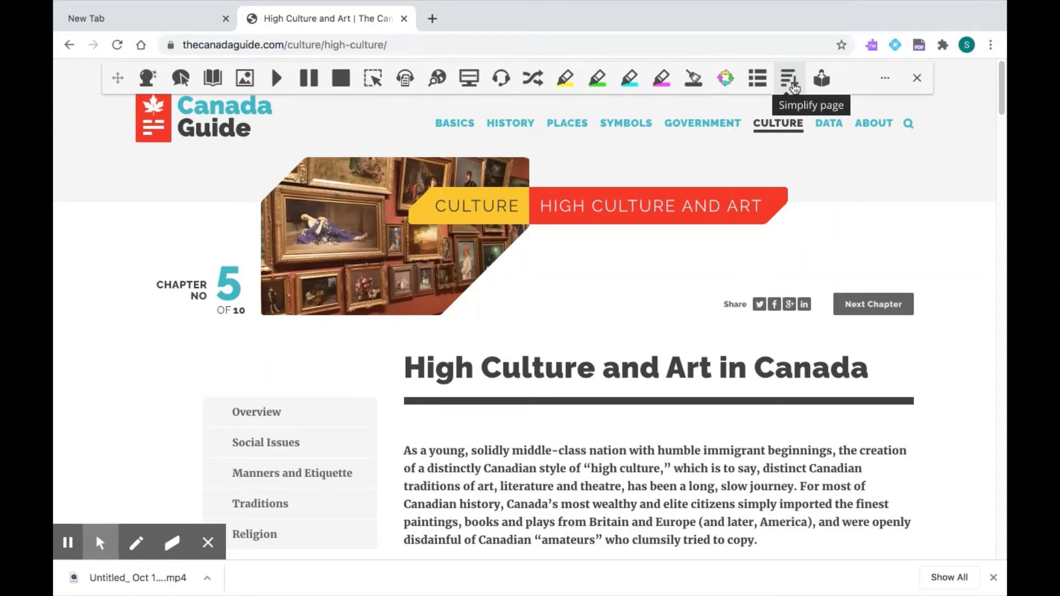
# Step: Open the High Culture and Art article in a new Read&Write Simplify tab
pyautogui.click(790, 83)
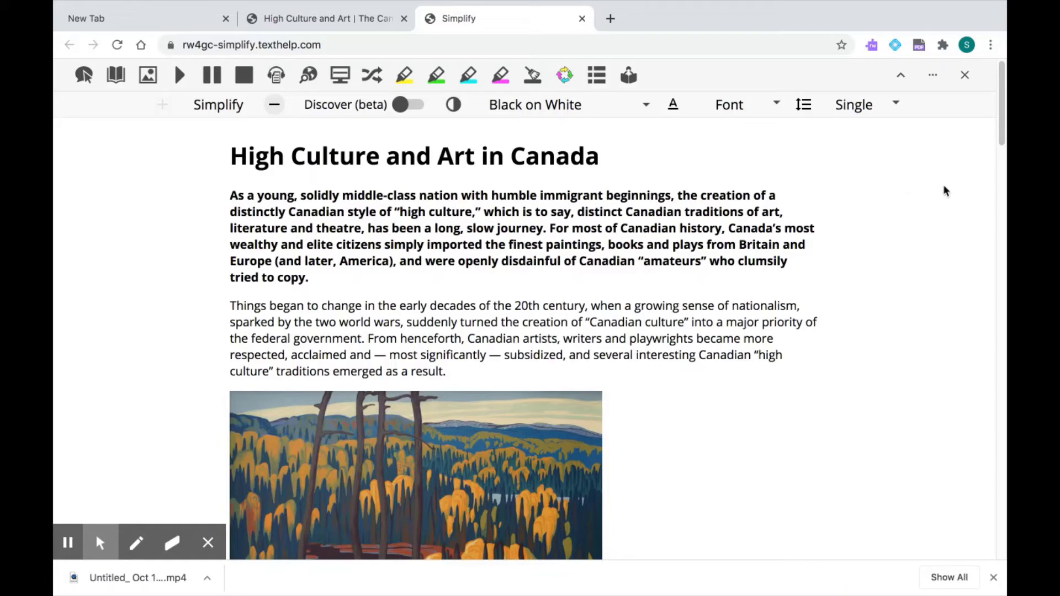
# Step: Adjust the Simplify level until the article shows trimmed text only, without its image
pyautogui.moveTo(1001, 126)
pyautogui.mouseDown()
pyautogui.moveTo(1004, 313)
pyautogui.moveTo(986, 461)
pyautogui.moveTo(1005, 243)
pyautogui.moveTo(994, 119)
pyautogui.mouseUp()
pyautogui.click(275, 111)
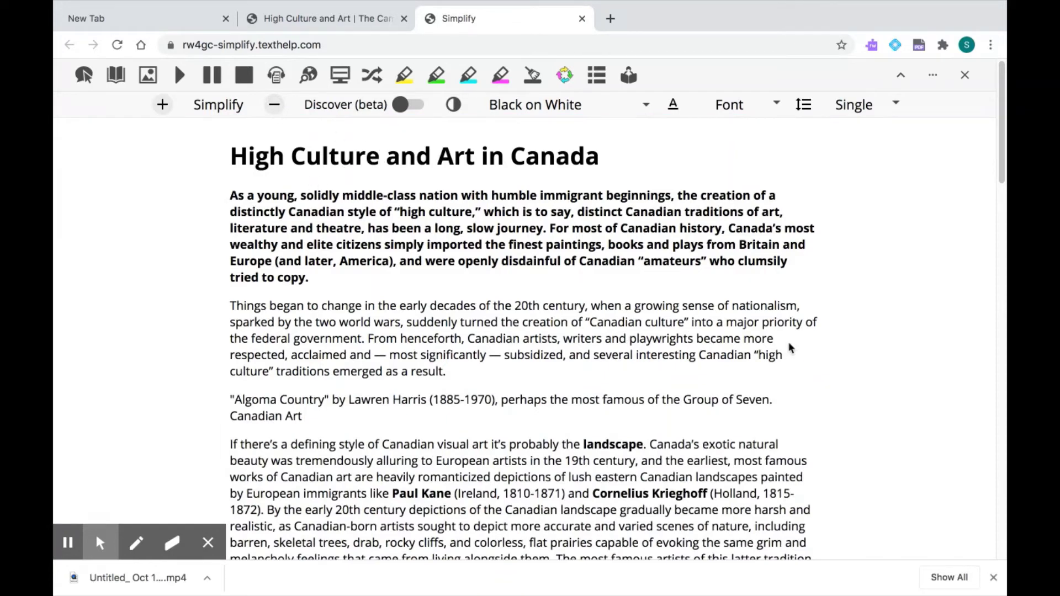
pyautogui.moveTo(1000, 176); pyautogui.dragTo(1000, 195)
pyautogui.click(272, 109)
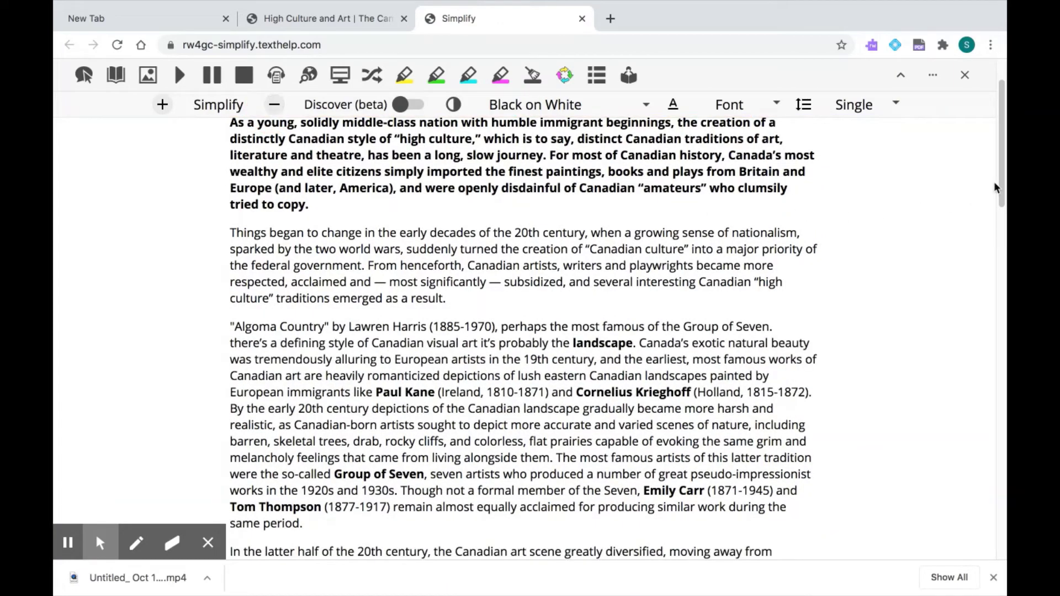
pyautogui.click(271, 109)
pyautogui.scroll(-6, 523, 220)
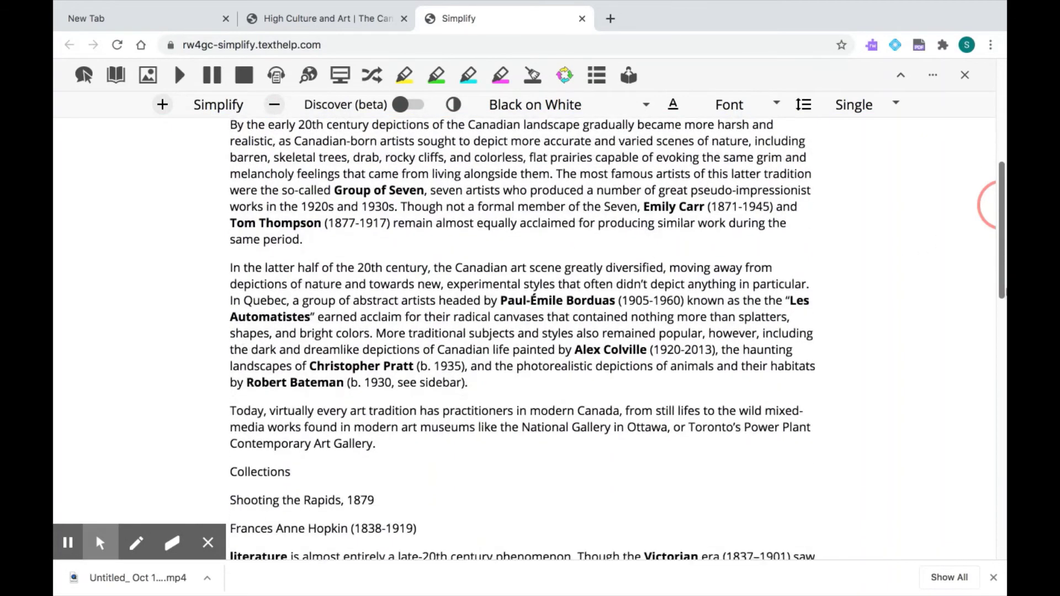
pyautogui.click(274, 106)
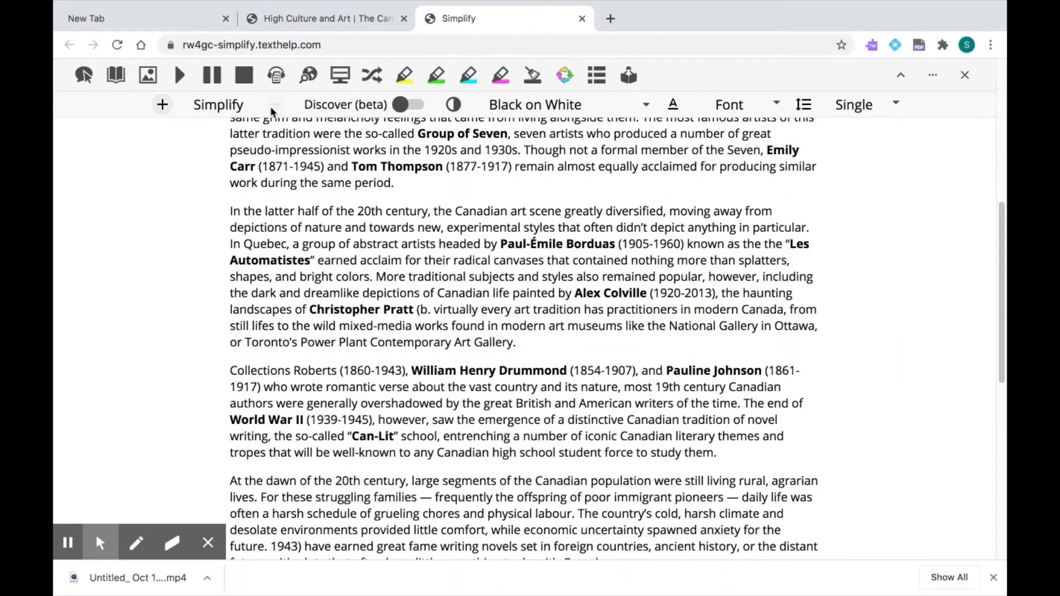
pyautogui.click(163, 104)
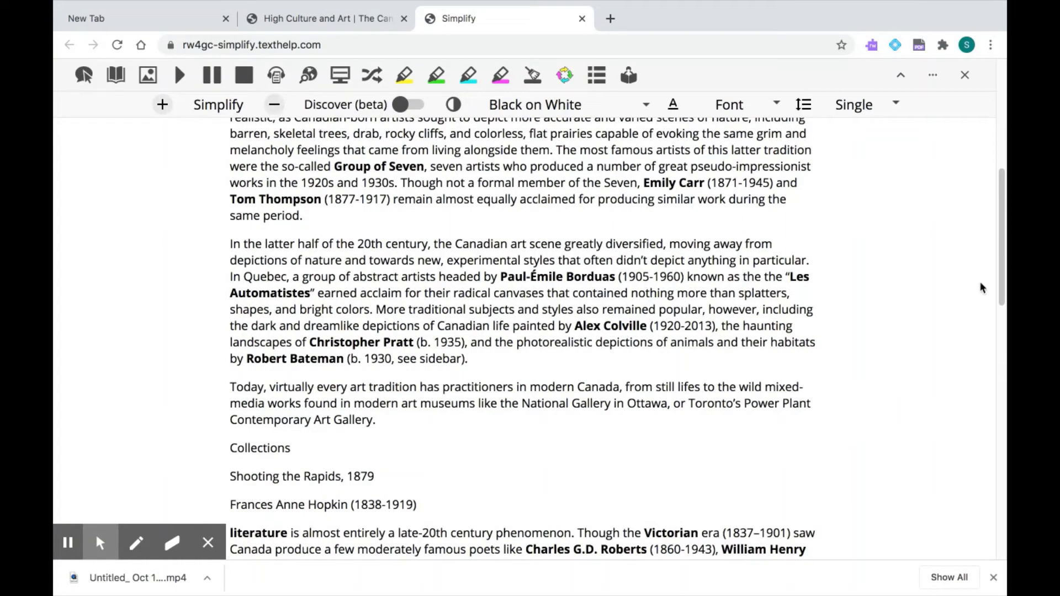
pyautogui.moveTo(1002, 287); pyautogui.dragTo(1002, 180)
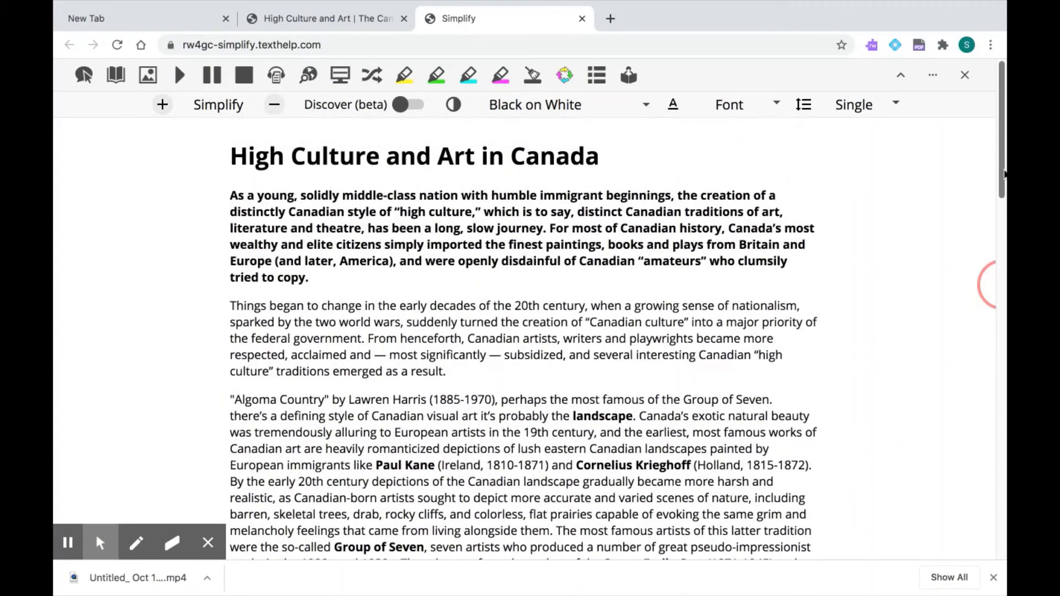
# Step: Turn on Discover (beta) and check the definition cards on underlined key words
pyautogui.click(415, 106)
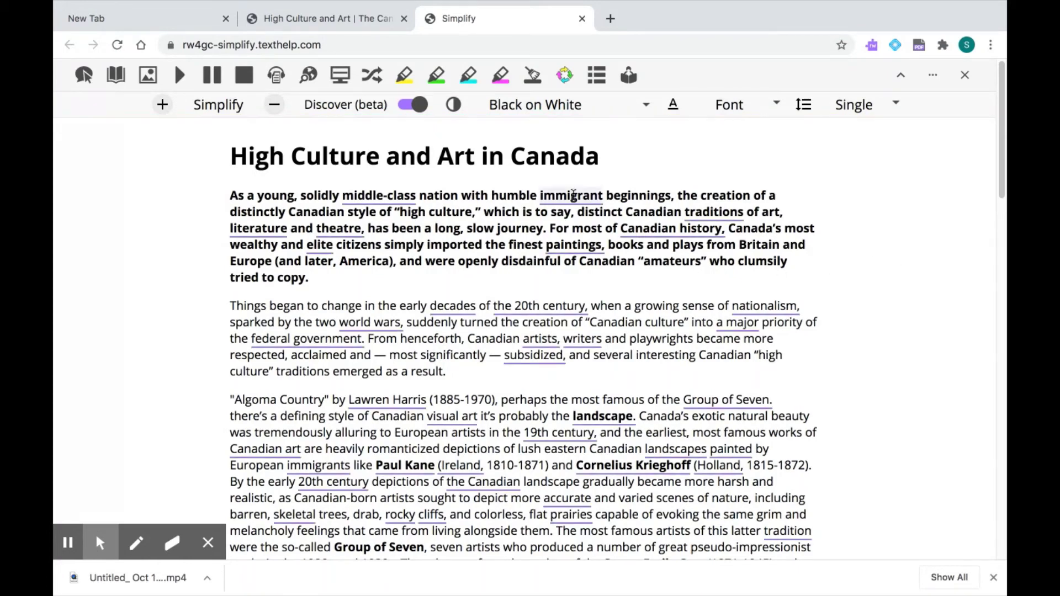
pyautogui.moveTo(574, 195)
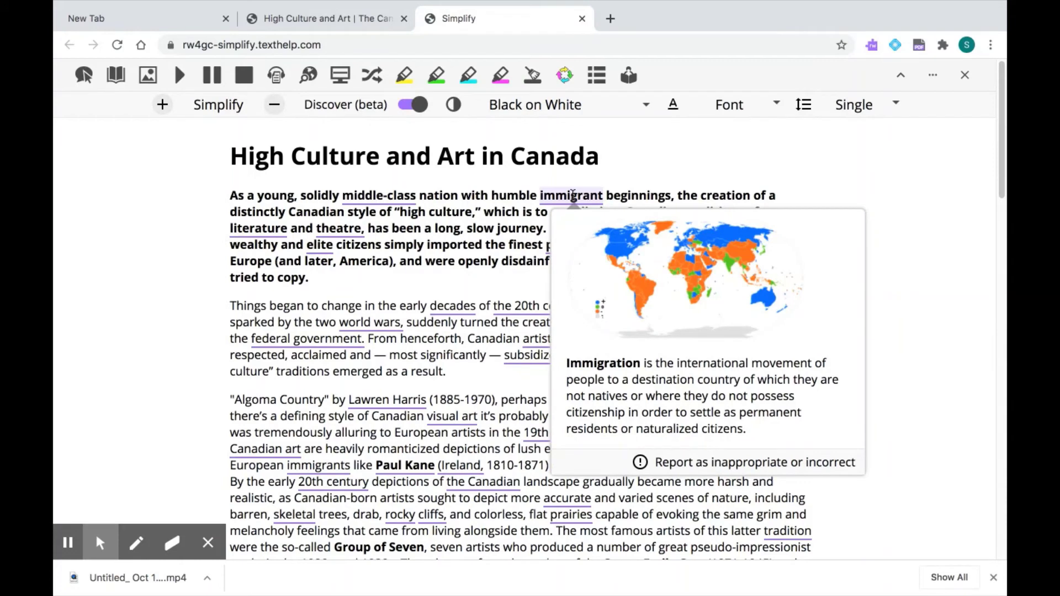
pyautogui.moveTo(366, 338)
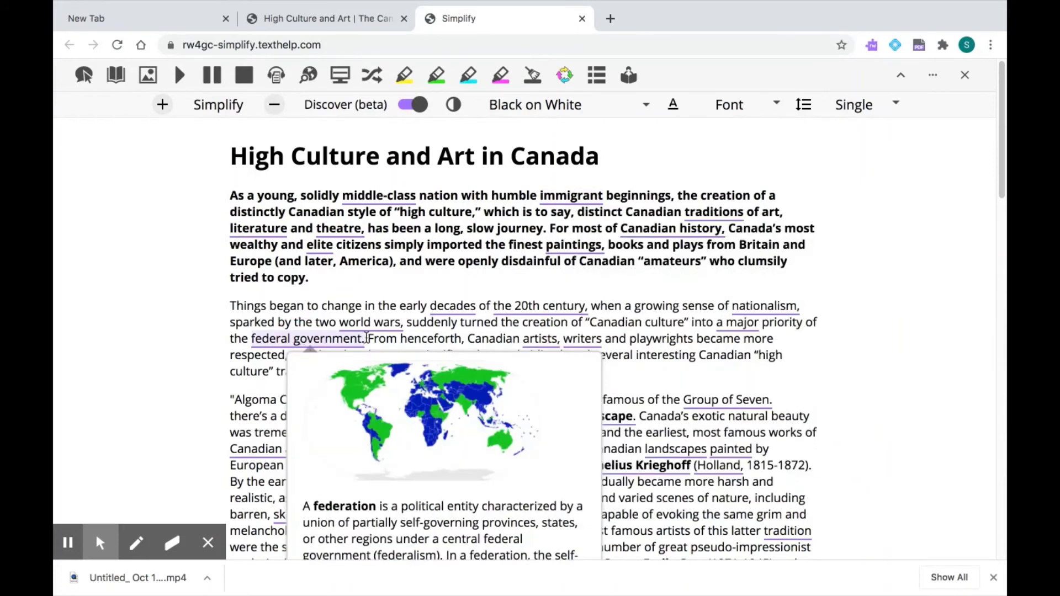
pyautogui.moveTo(543, 306)
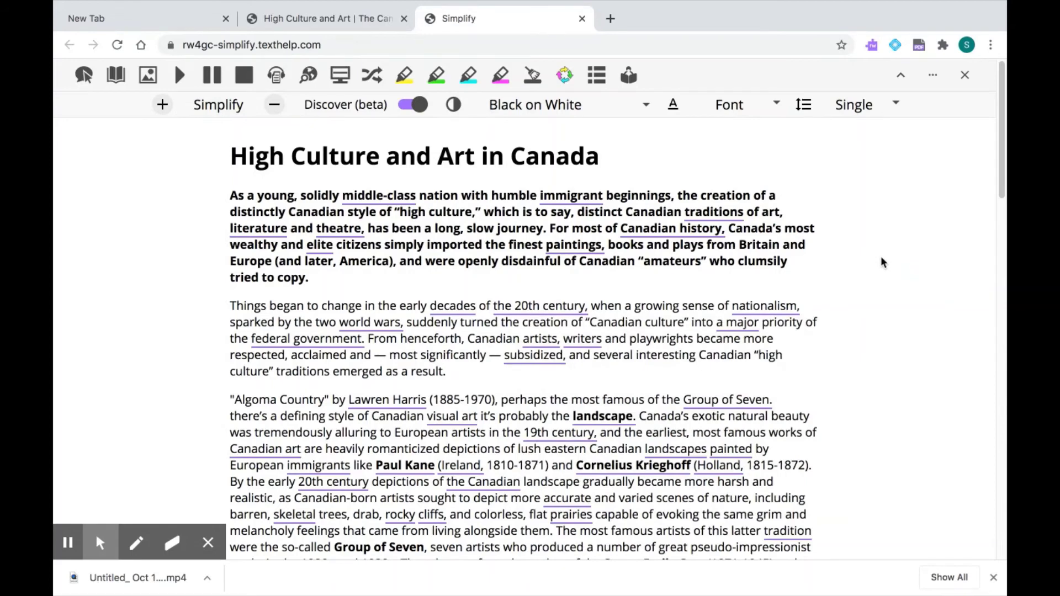
# Step: Set the colour scheme to Yellow on Blue and slightly enlarge the article text size
pyautogui.click(647, 106)
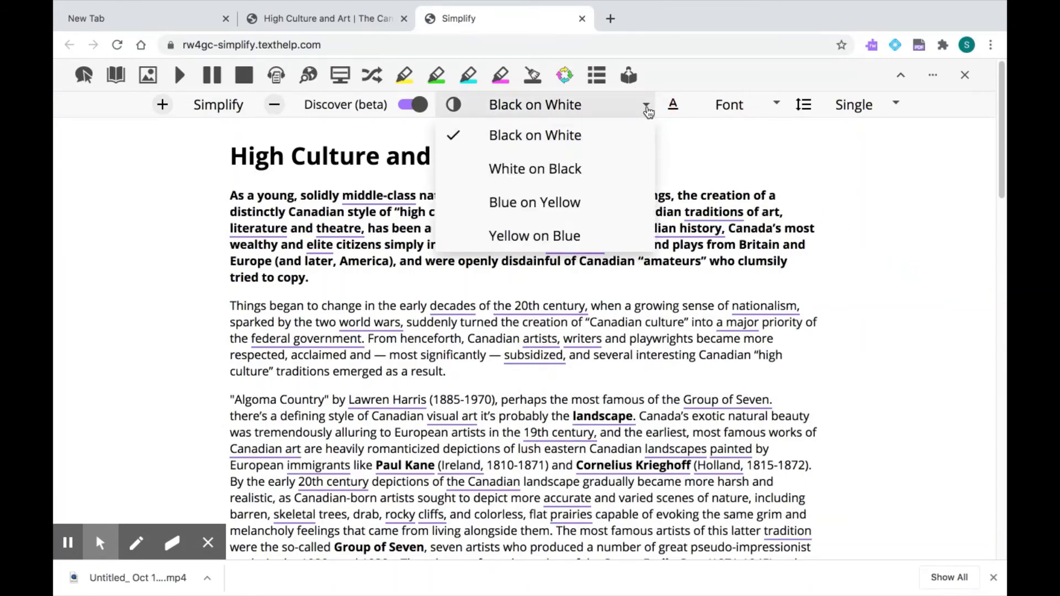
pyautogui.click(608, 171)
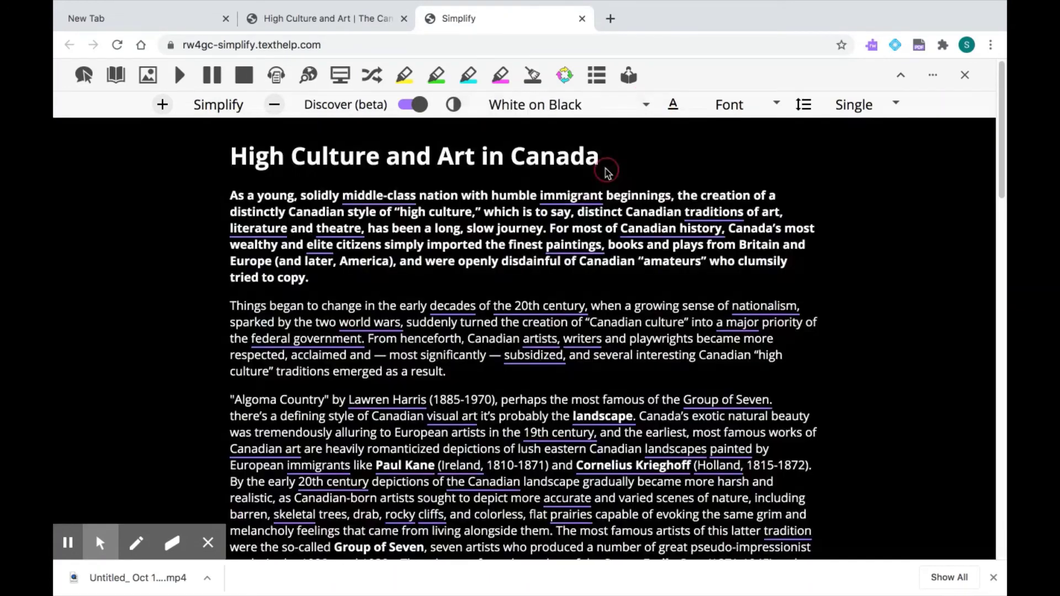
pyautogui.click(644, 105)
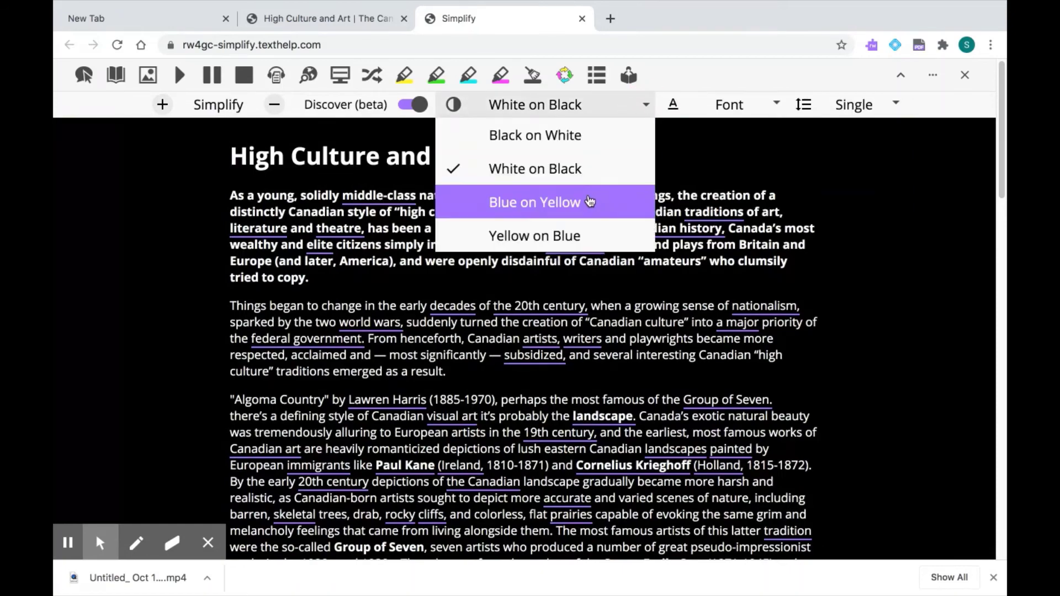
pyautogui.click(590, 202)
pyautogui.click(640, 106)
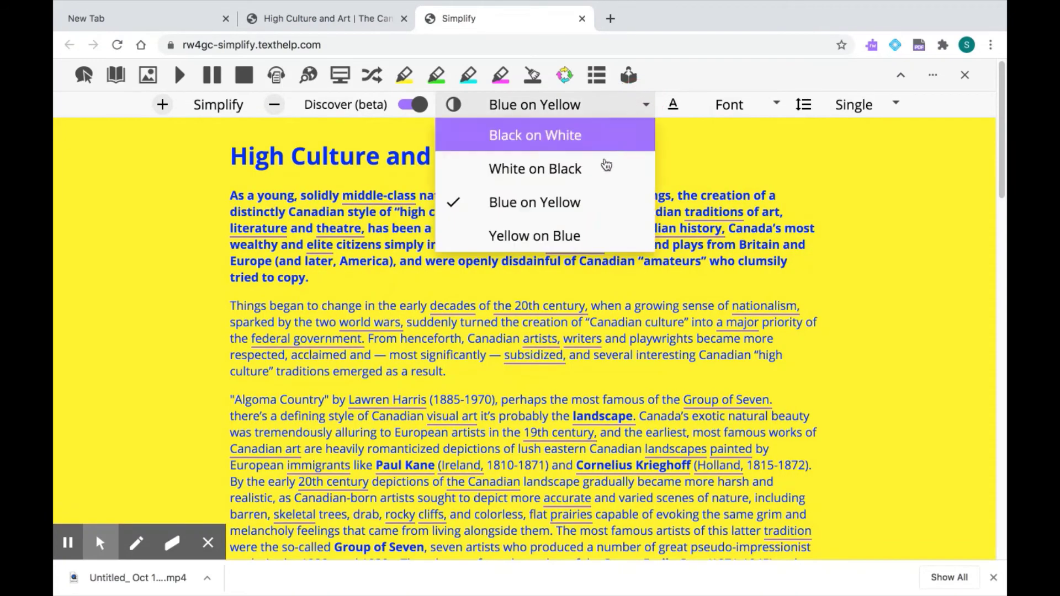
pyautogui.click(573, 234)
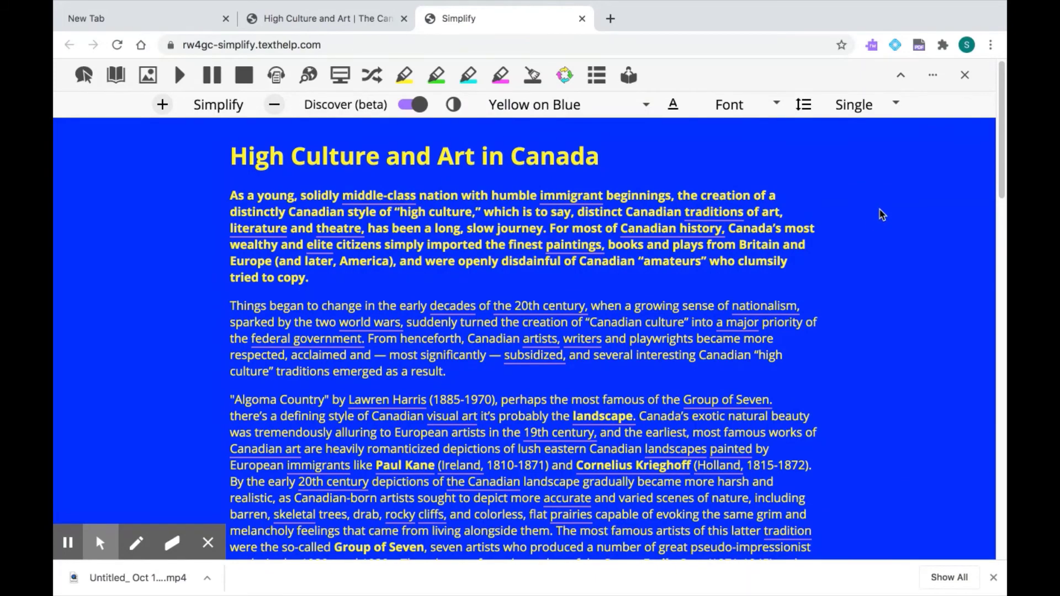
pyautogui.click(775, 105)
pyautogui.moveTo(736, 135)
pyautogui.mouseDown()
pyautogui.moveTo(749, 135)
pyautogui.moveTo(737, 135)
pyautogui.mouseUp()
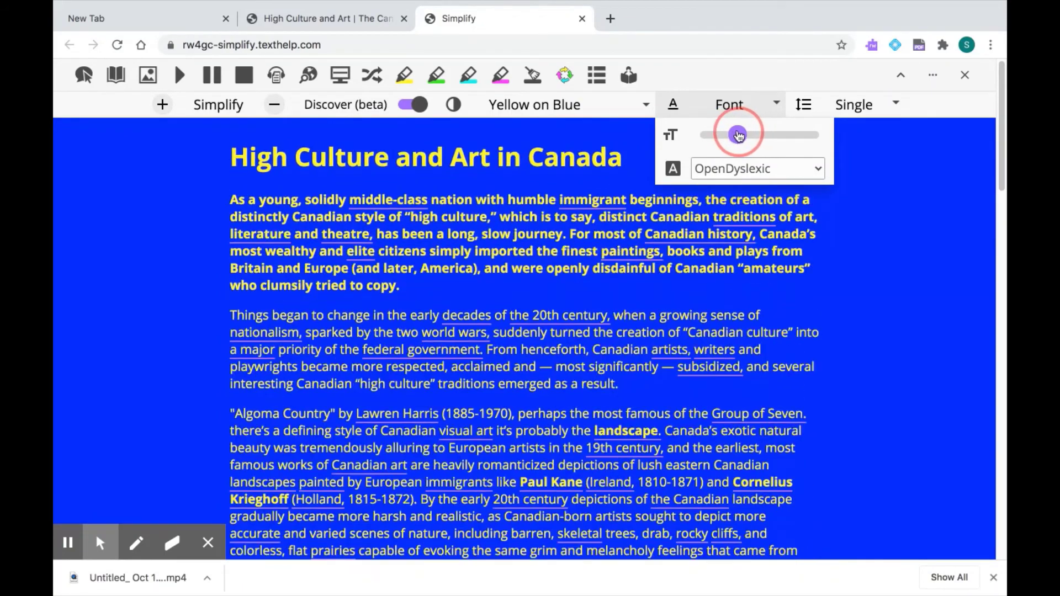
# Step: Choose Comic Sans as the article typeface and close the font settings
pyautogui.click(808, 165)
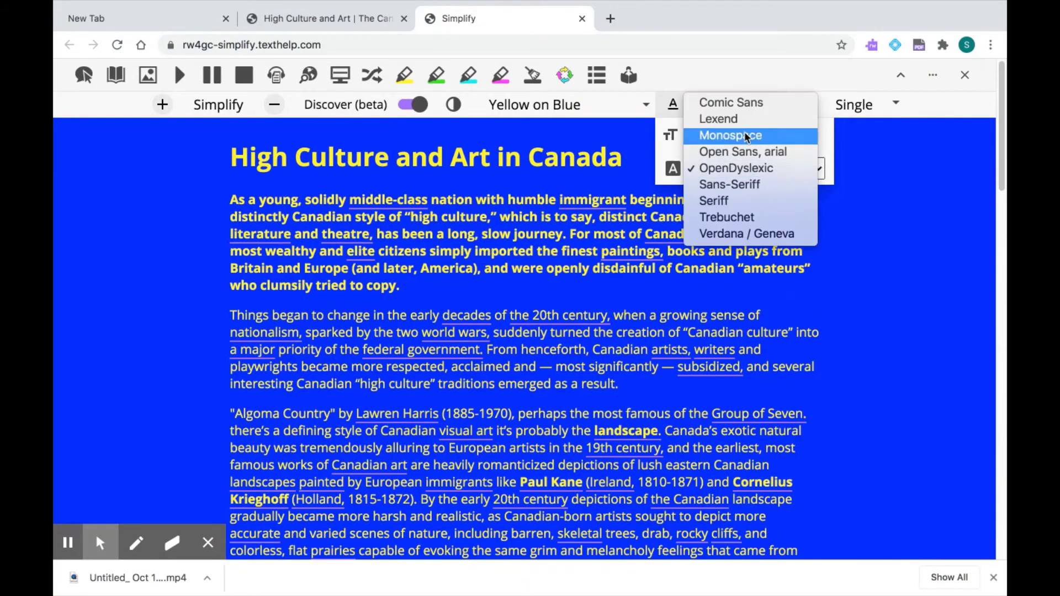
pyautogui.click(843, 162)
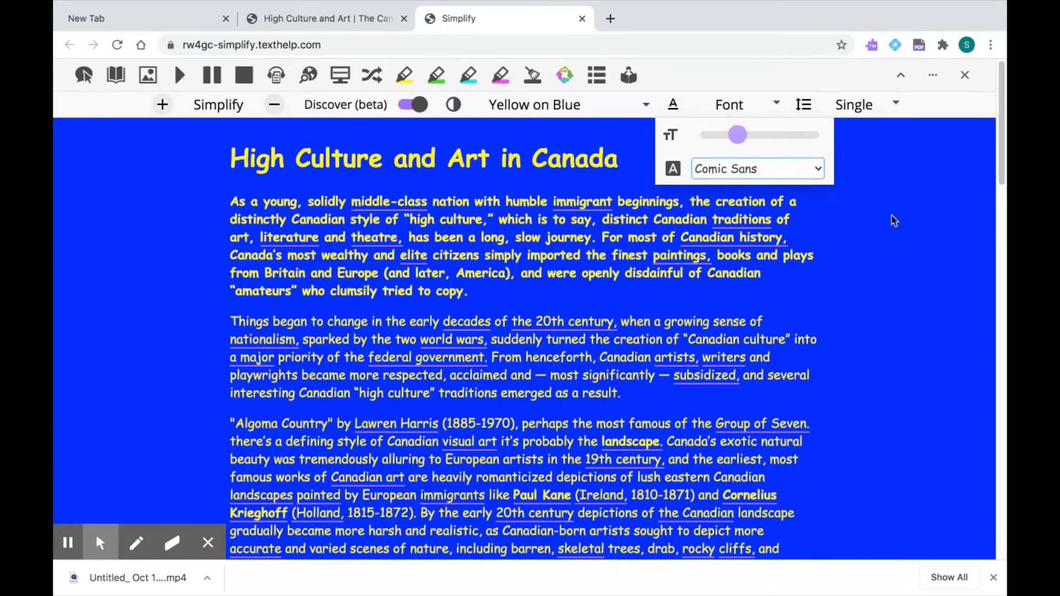
pyautogui.click(892, 220)
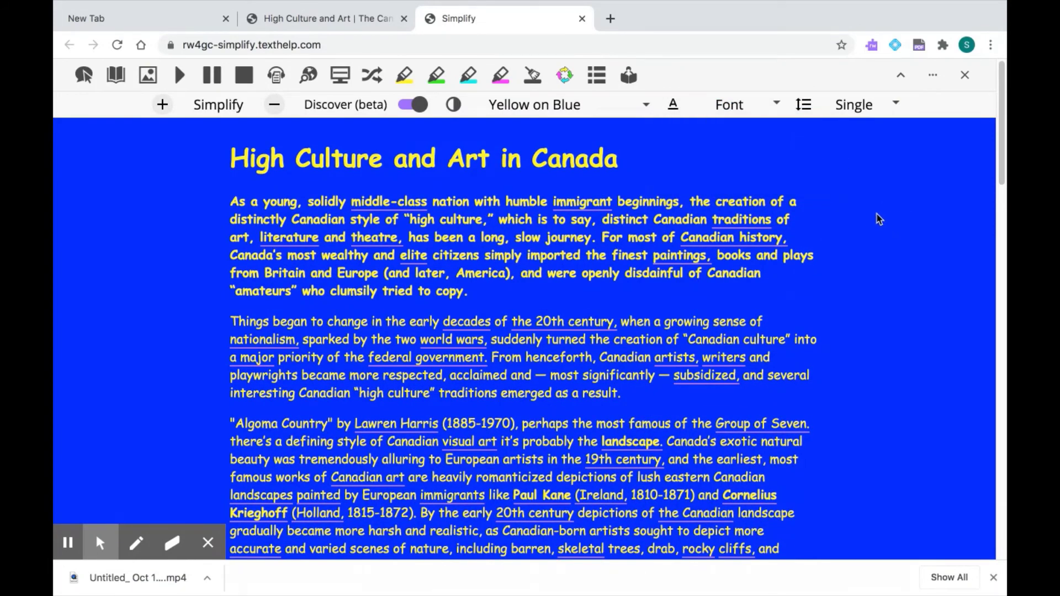
# Step: Try 1.5 Line spacing, then set the article's line spacing to Double
pyautogui.click(894, 109)
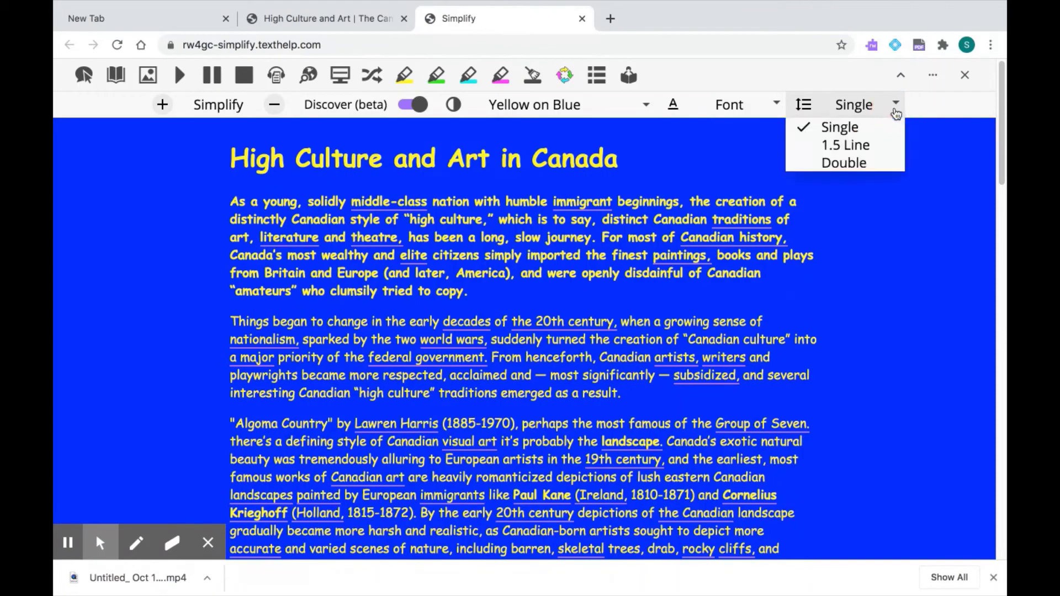
pyautogui.click(886, 147)
pyautogui.click(884, 105)
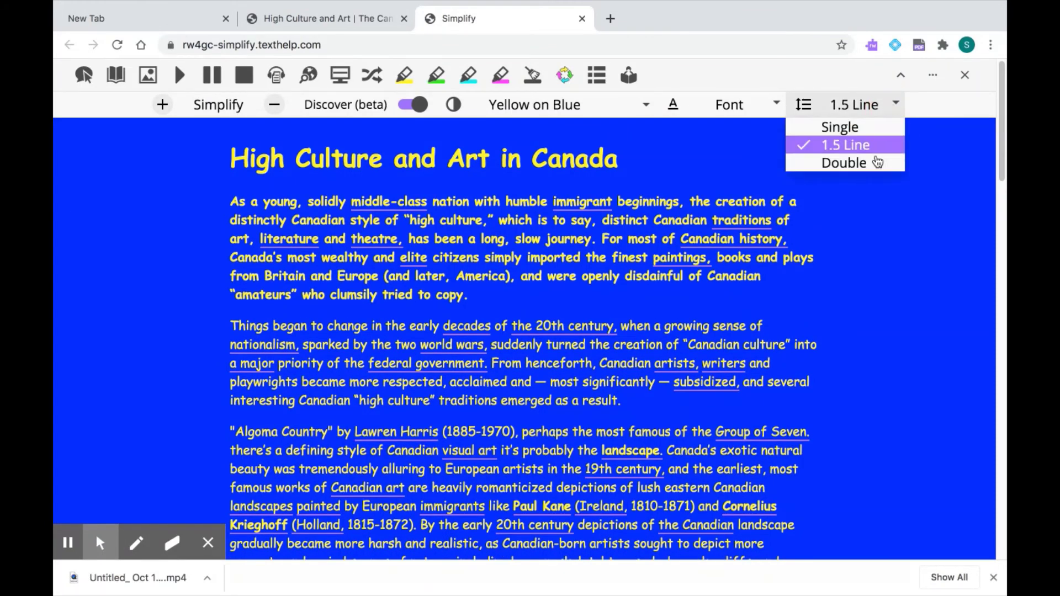
pyautogui.click(877, 162)
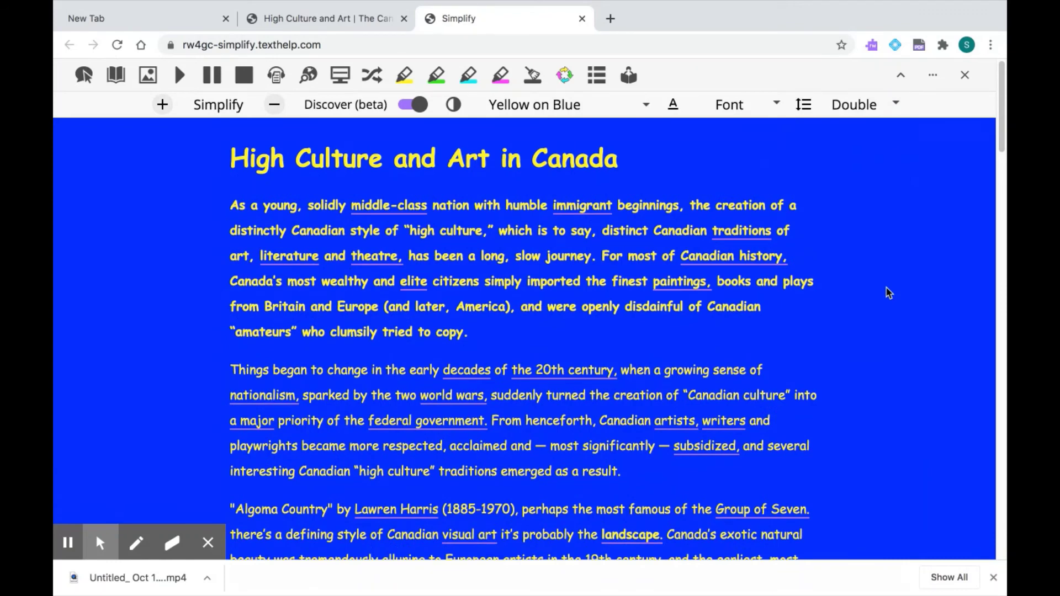